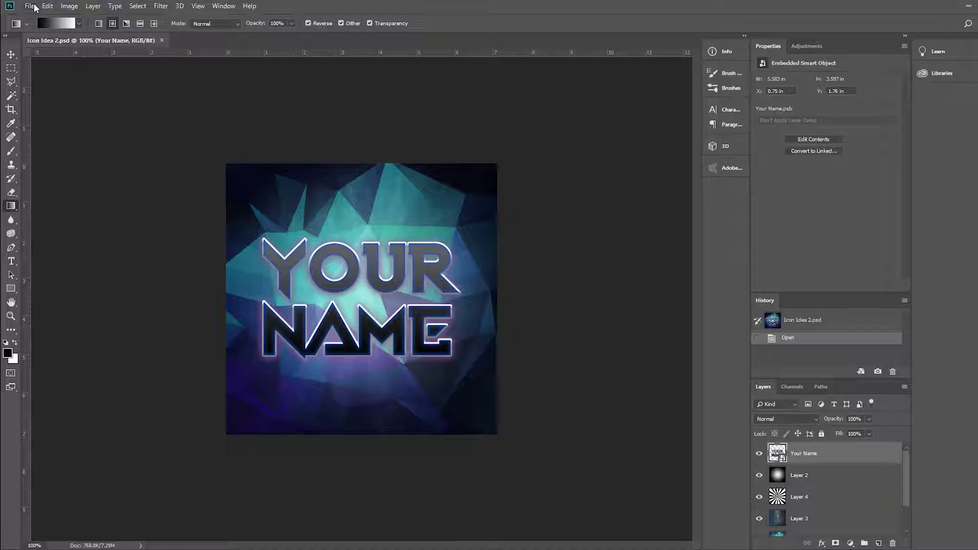
Step: Create a new 512 x 512 pixel document at 72 pixels/inch in RGB colour with a white background
{"action": "left_click", "coordinate": [41, 18]}
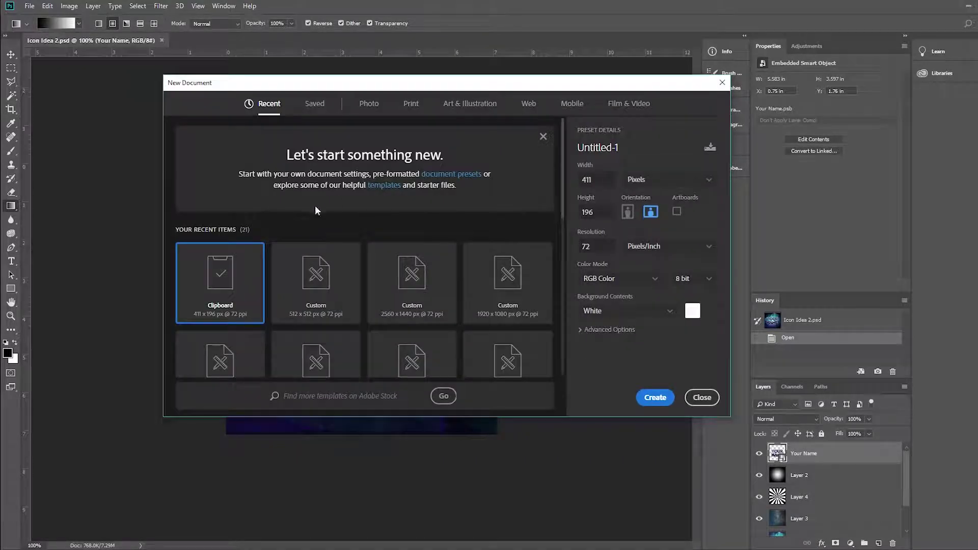
{"action": "left_click", "coordinate": [312, 293]}
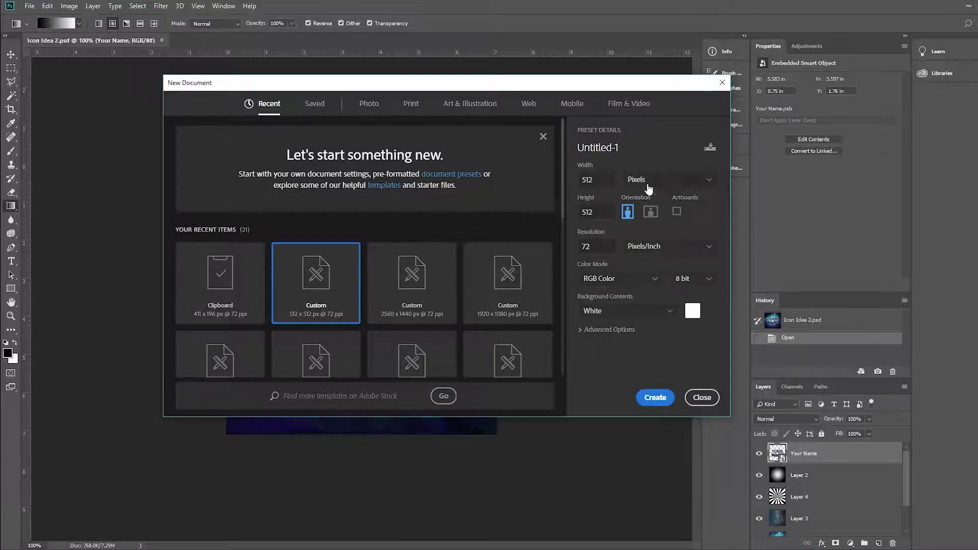
{"action": "left_click", "coordinate": [652, 397]}
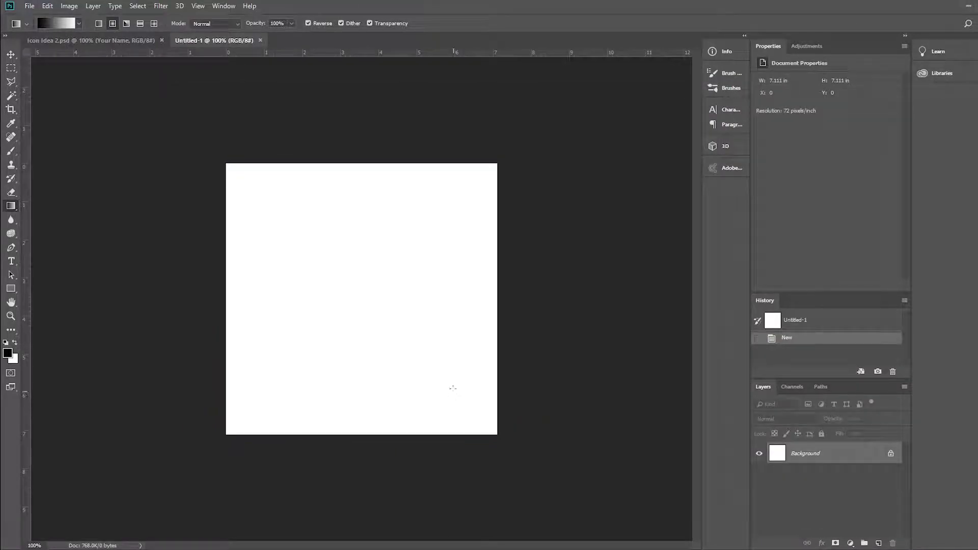
Step: Add the two-line text "YOUR NAME" in the Voice In My Head font at 100 pt
{"action": "left_click", "coordinate": [11, 261]}
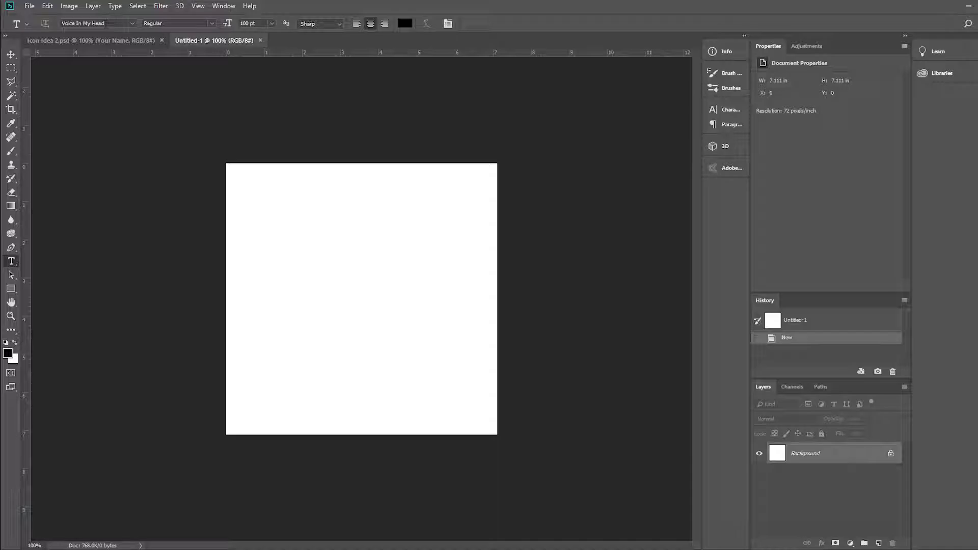
{"action": "left_click", "coordinate": [310, 250]}
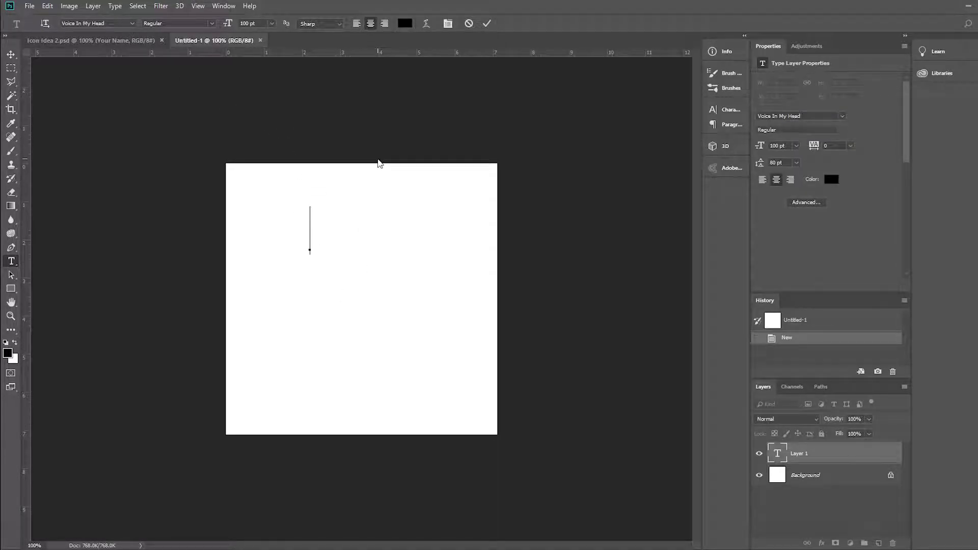
{"action": "type", "text": "YOUR"}
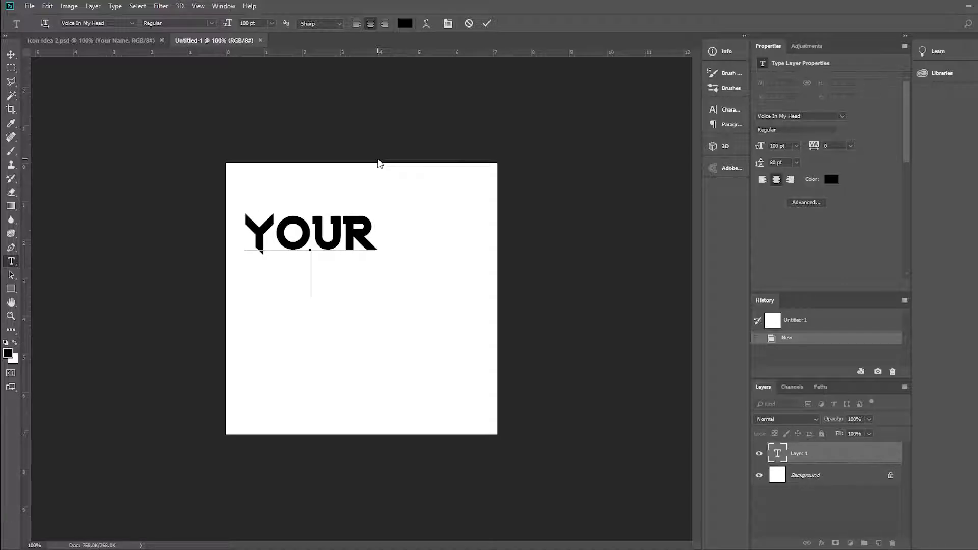
{"action": "key", "text": "Return"}
{"action": "type", "text": "NAME"}
{"action": "left_click", "coordinate": [487, 23]}
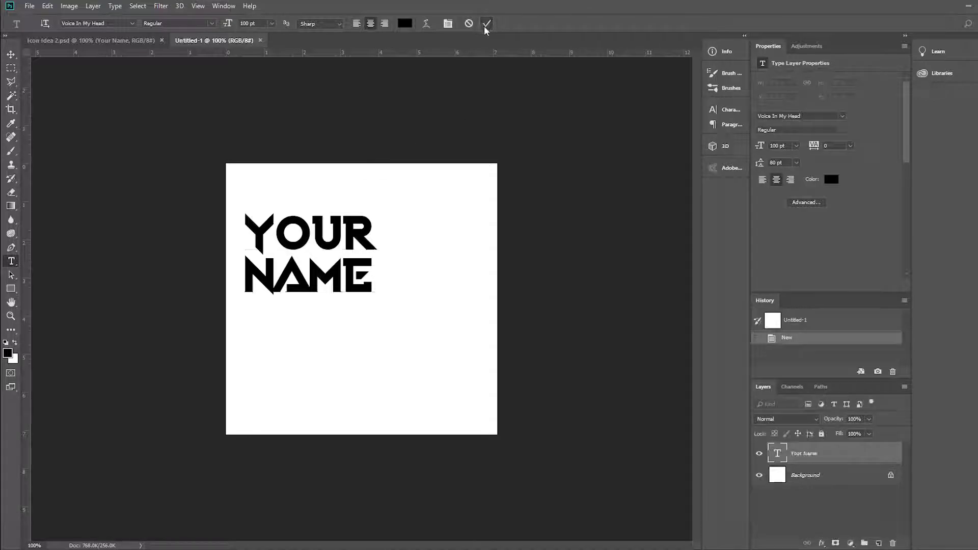
Step: Scale the YOUR NAME text to about 168% and centre it on the canvas
{"action": "key", "text": "ctrl+t"}
{"action": "left_click_drag", "start_coordinate": [354, 241], "coordinate": [405, 289]}
{"action": "left_click_drag", "start_coordinate": [428, 254], "coordinate": [473, 222]}
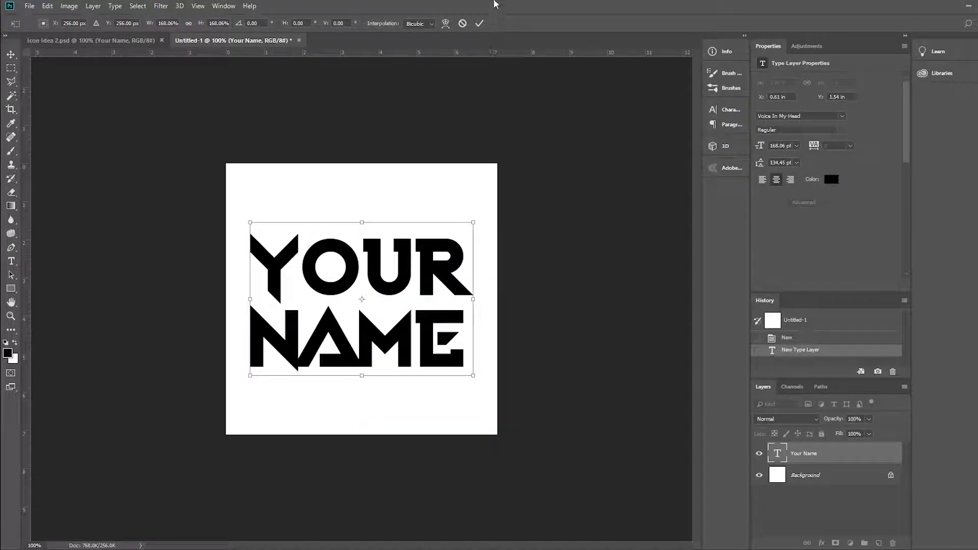
{"action": "left_click", "coordinate": [479, 24]}
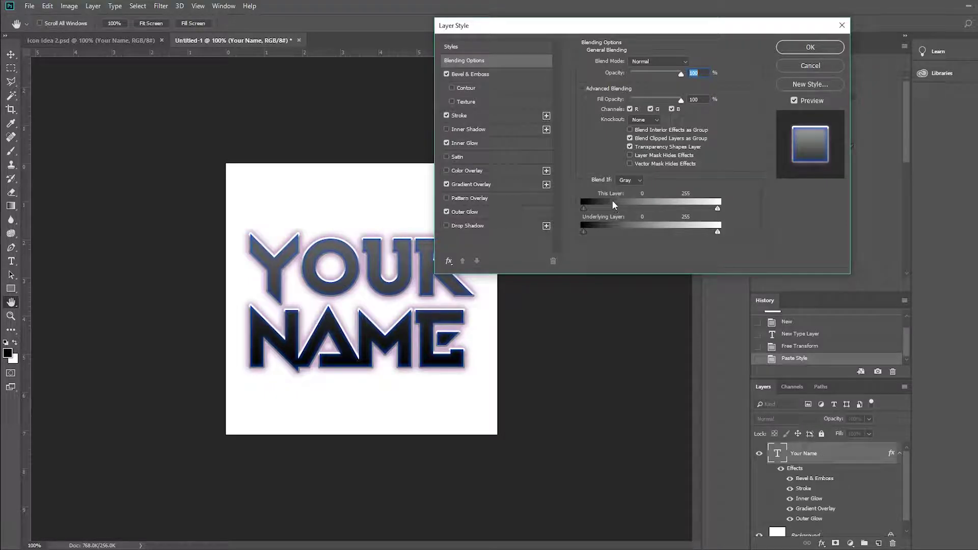
Step: Review the text's Bevel & Emboss, Stroke and Inner Glow style settings, including the inner glow colour
{"action": "left_click", "coordinate": [483, 75]}
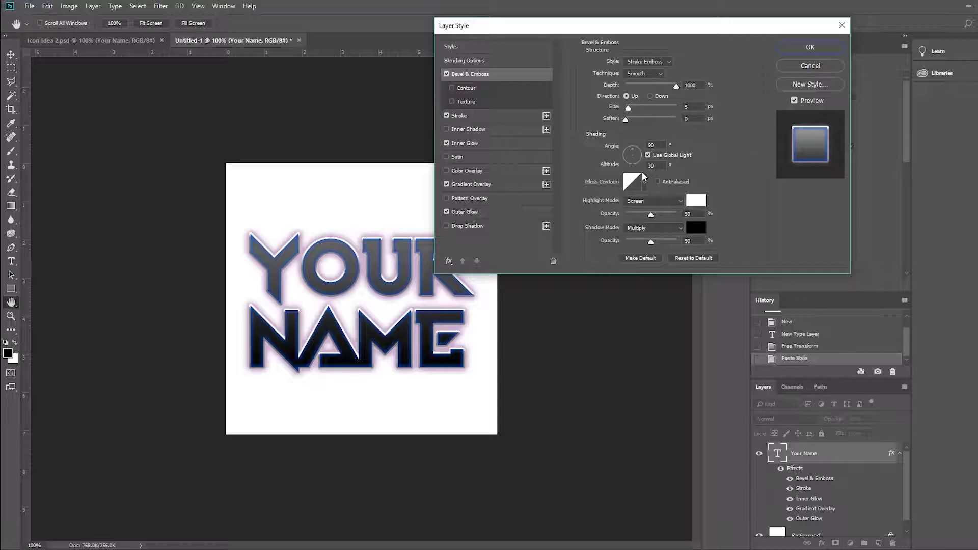
{"action": "left_click", "coordinate": [485, 116]}
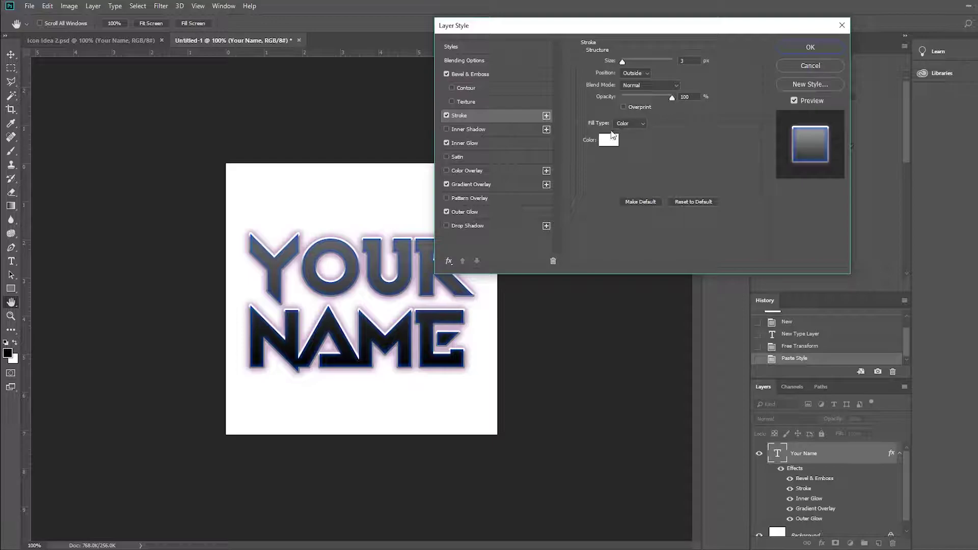
{"action": "left_click", "coordinate": [517, 143]}
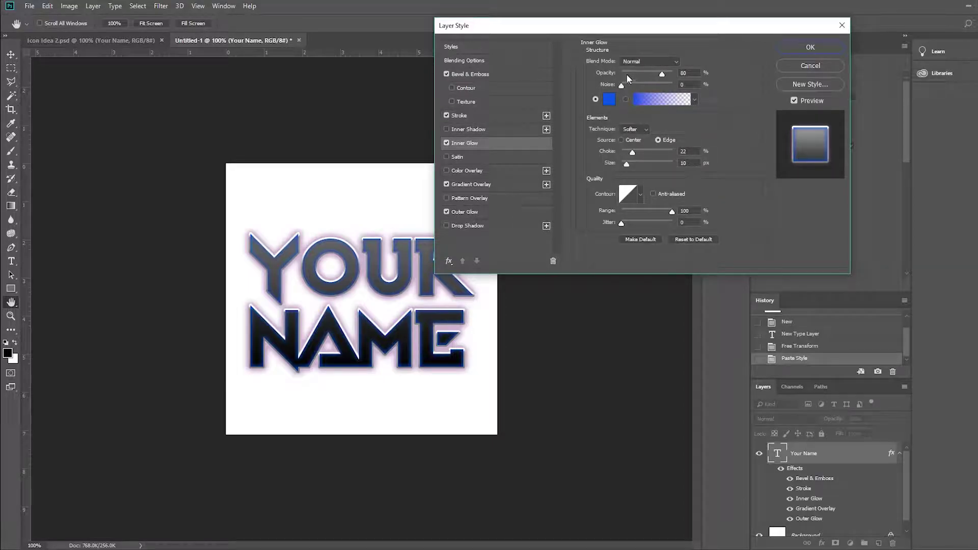
{"action": "left_click", "coordinate": [609, 98]}
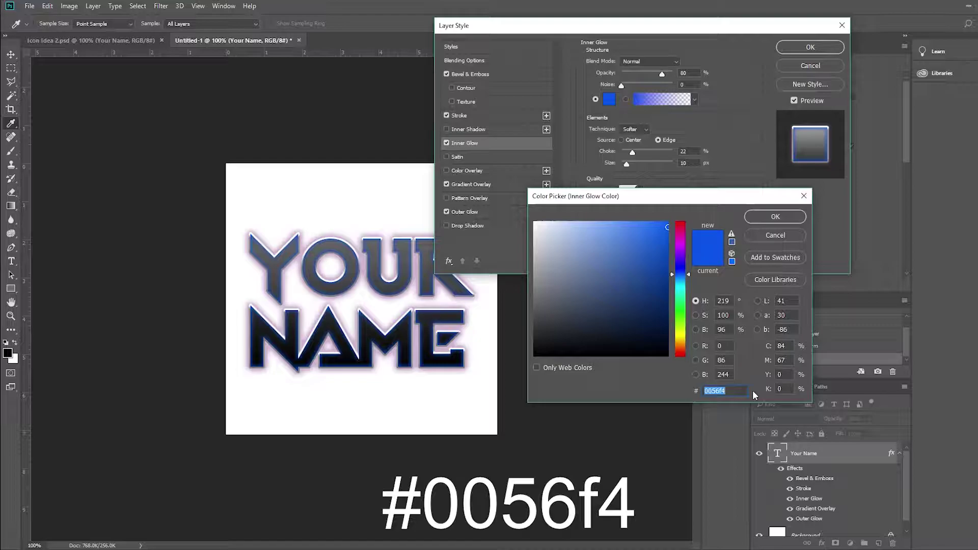
{"action": "left_click", "coordinate": [776, 216]}
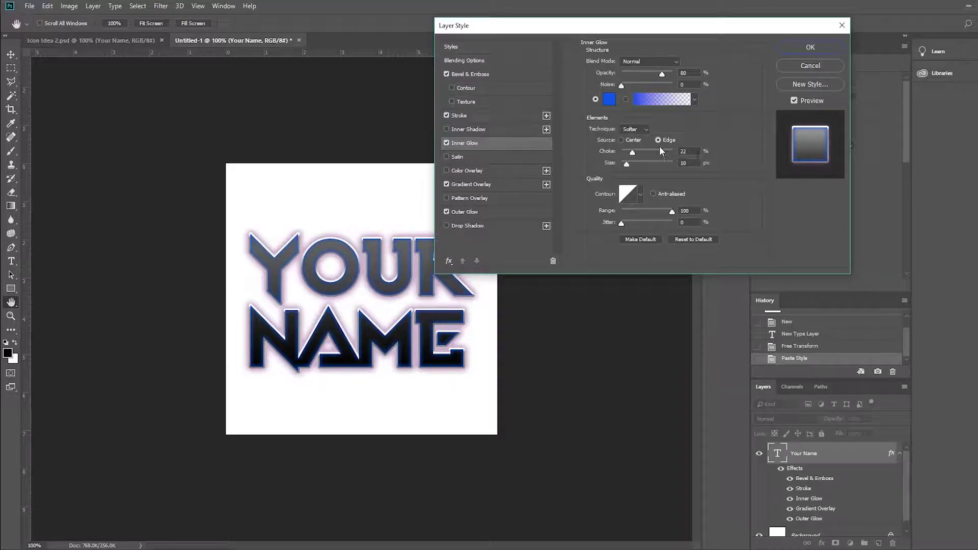
Step: Review the text's Gradient Overlay and Outer Glow style settings, including the gradient preset and the outer glow colour
{"action": "left_click", "coordinate": [500, 185]}
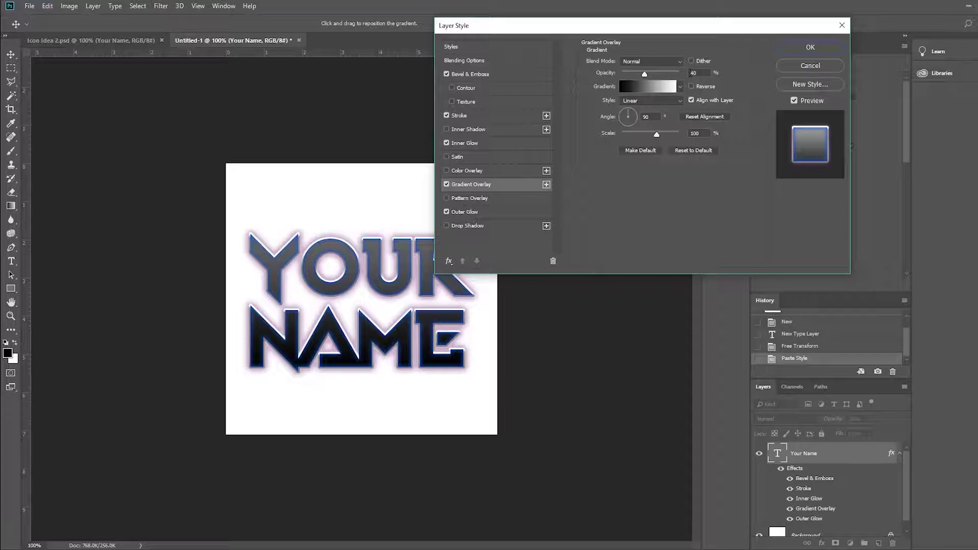
{"action": "left_click", "coordinate": [673, 88]}
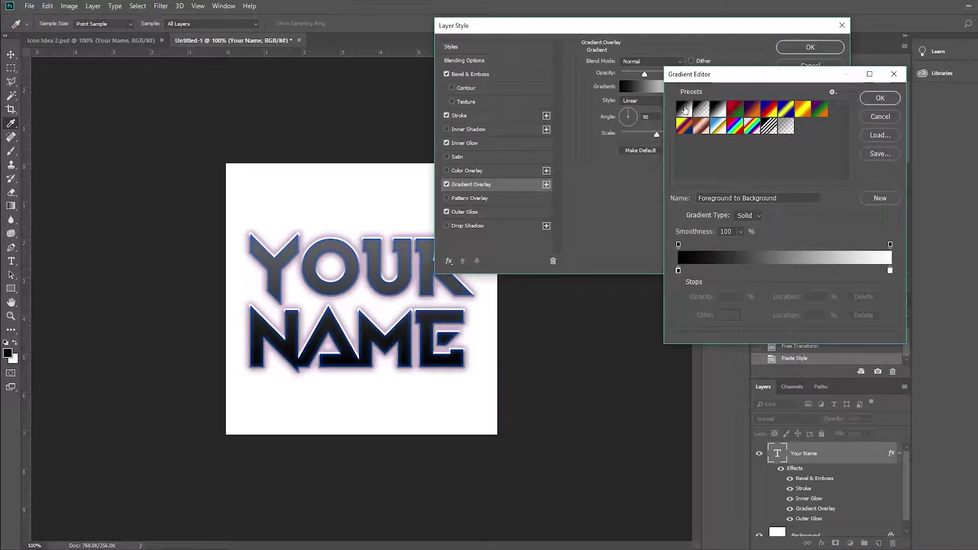
{"action": "left_click", "coordinate": [872, 121]}
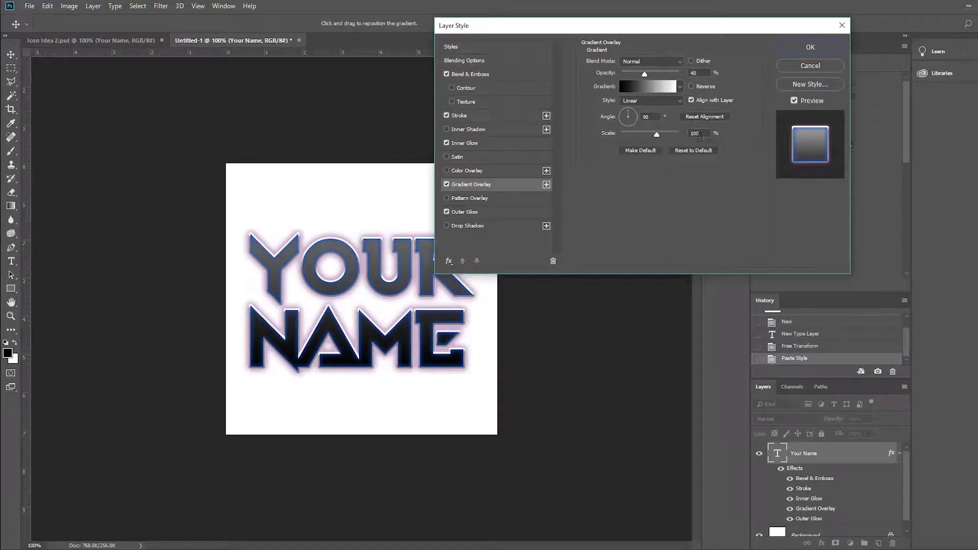
{"action": "left_click", "coordinate": [499, 212]}
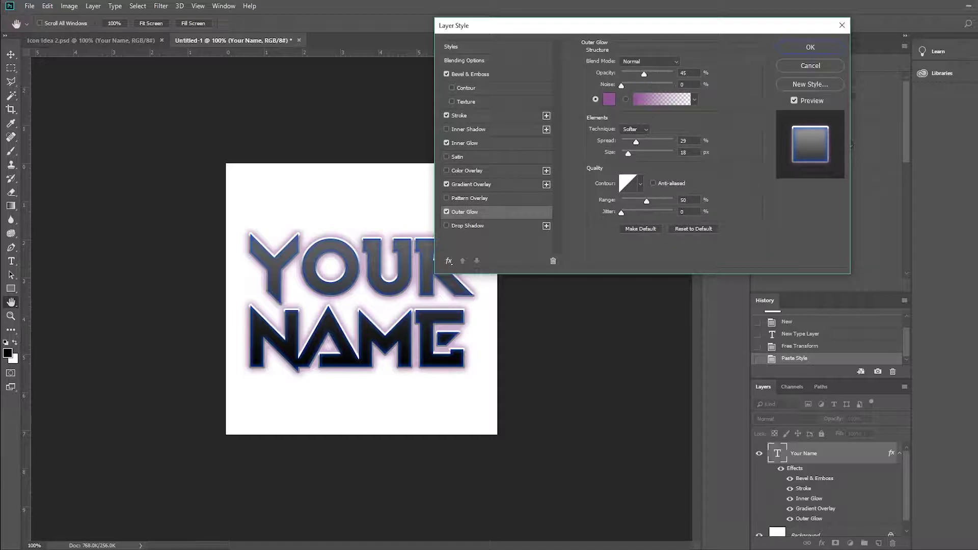
{"action": "left_click", "coordinate": [609, 99]}
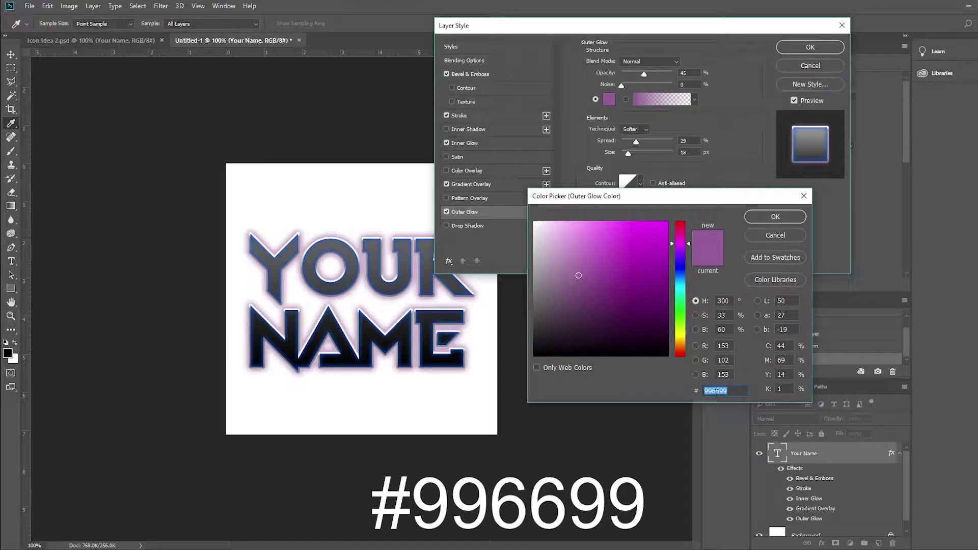
{"action": "left_click", "coordinate": [763, 237]}
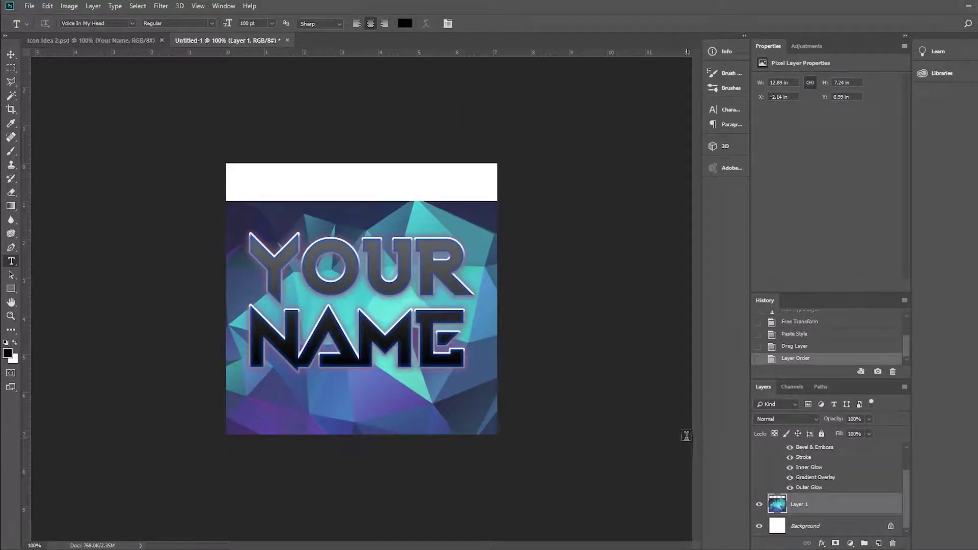
Step: Move the polygon background image, Layer 1, up so it is centred and covers the whole canvas
{"action": "key", "text": "ctrl+t"}
{"action": "left_click_drag", "start_coordinate": [493, 317], "coordinate": [469, 278]}
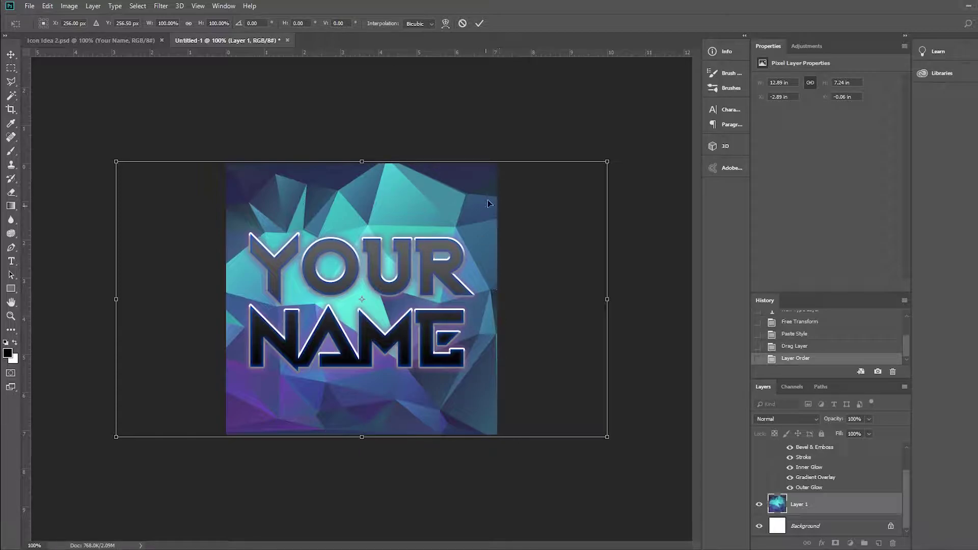
{"action": "left_click", "coordinate": [480, 23]}
{"action": "key", "text": "t"}
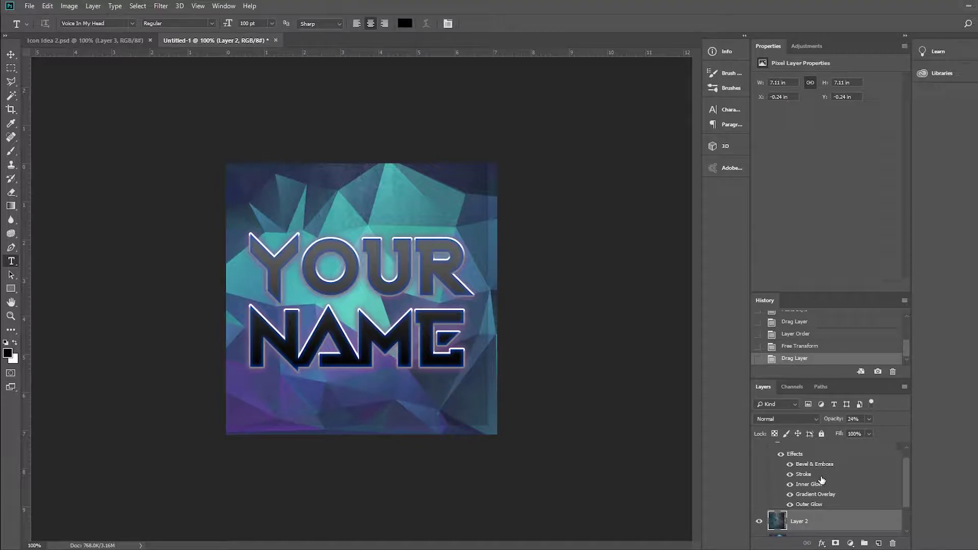
Step: Align the grunge texture on Layer 2 with the canvas edges
{"action": "key", "text": "ctrl+t"}
{"action": "mouse_move", "coordinate": [456, 240]}
{"action": "left_mouse_down"}
{"action": "mouse_move", "coordinate": [456, 248]}
{"action": "mouse_move", "coordinate": [456, 240]}
{"action": "left_mouse_up"}
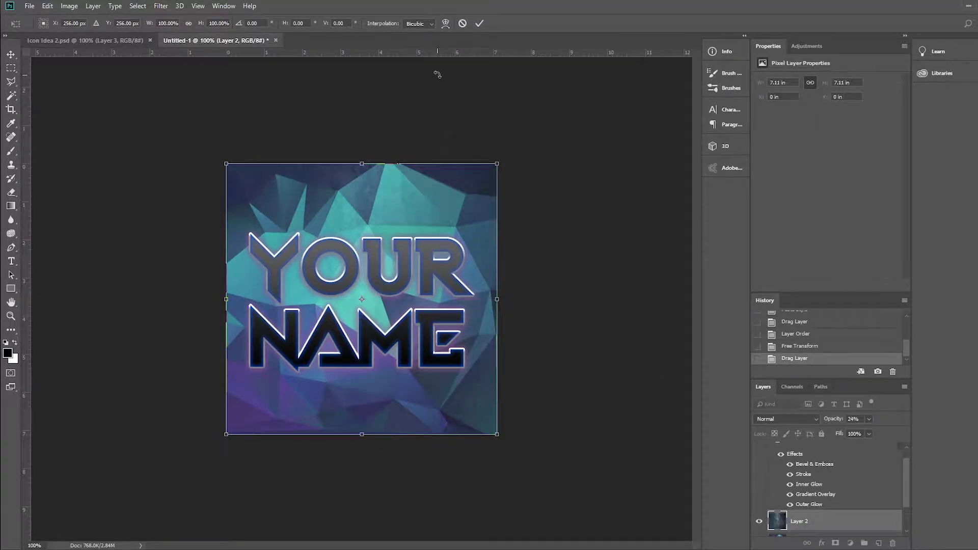
{"action": "left_click", "coordinate": [478, 23]}
Step: Raise the grunge texture layer's opacity to 100% and return it to 24%
{"action": "left_click", "coordinate": [869, 418]}
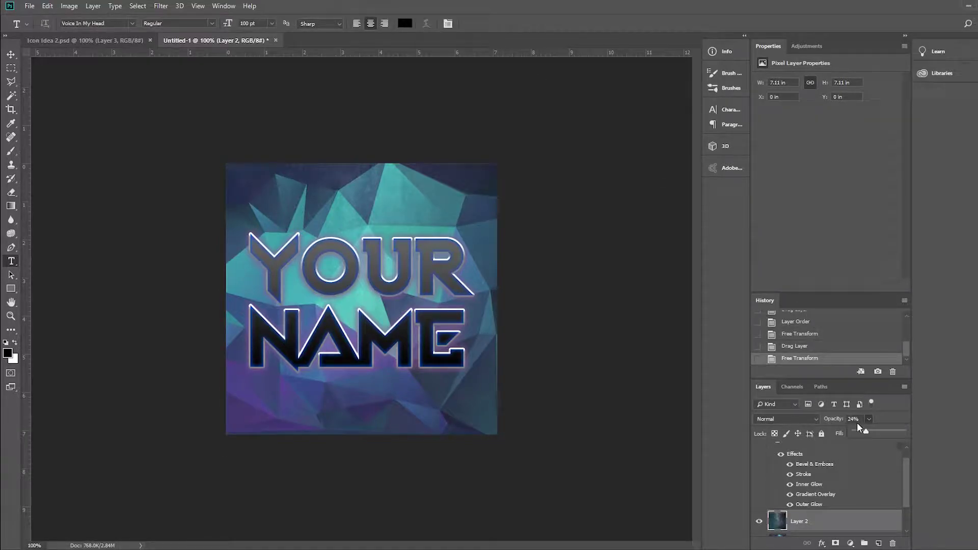
{"action": "left_click_drag", "start_coordinate": [975, 439], "coordinate": [974, 439]}
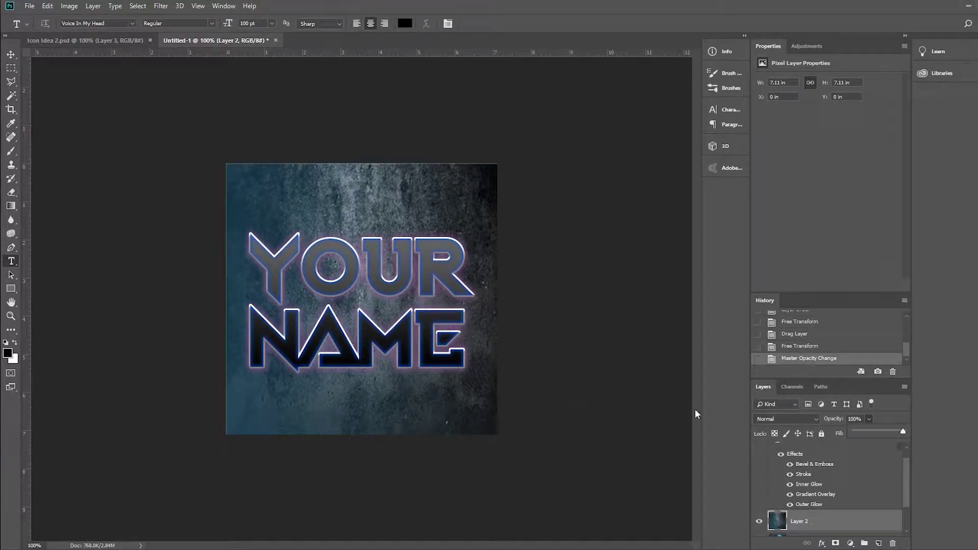
{"action": "left_click_drag", "start_coordinate": [902, 432], "coordinate": [866, 435]}
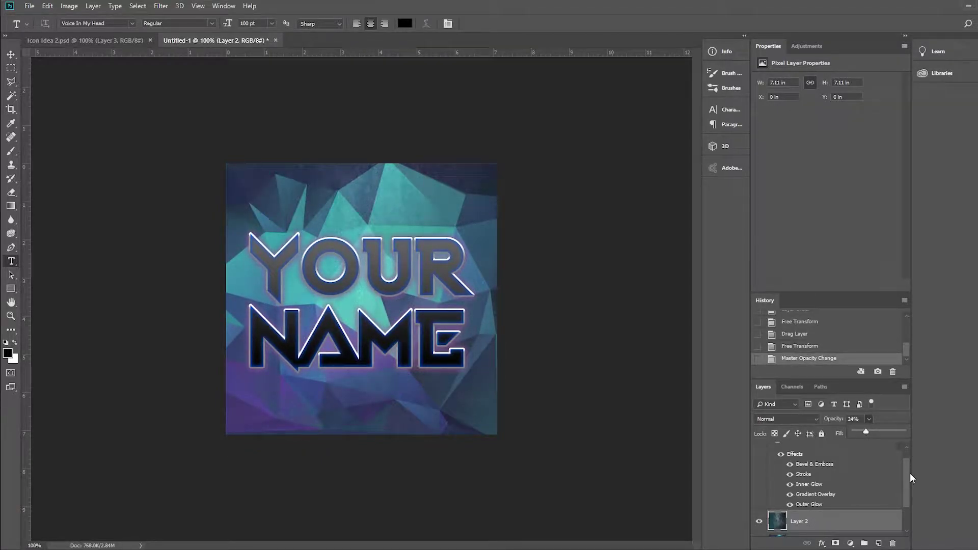
Step: Convert the Your Name text layer to a smart object
{"action": "scroll", "coordinate": [910, 464], "scroll_direction": "up", "scroll_amount": 1}
{"action": "right_click", "coordinate": [840, 455]}
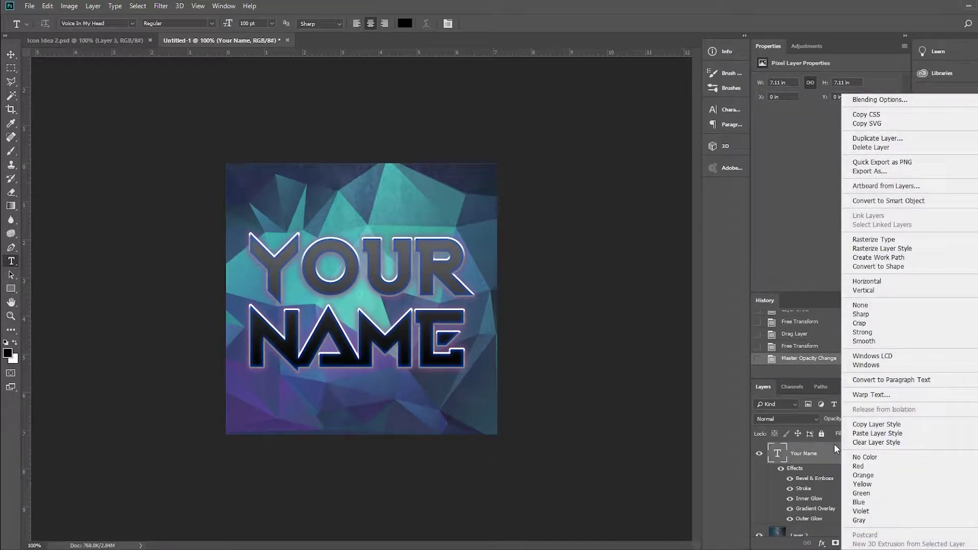
{"action": "key", "text": "Escape"}
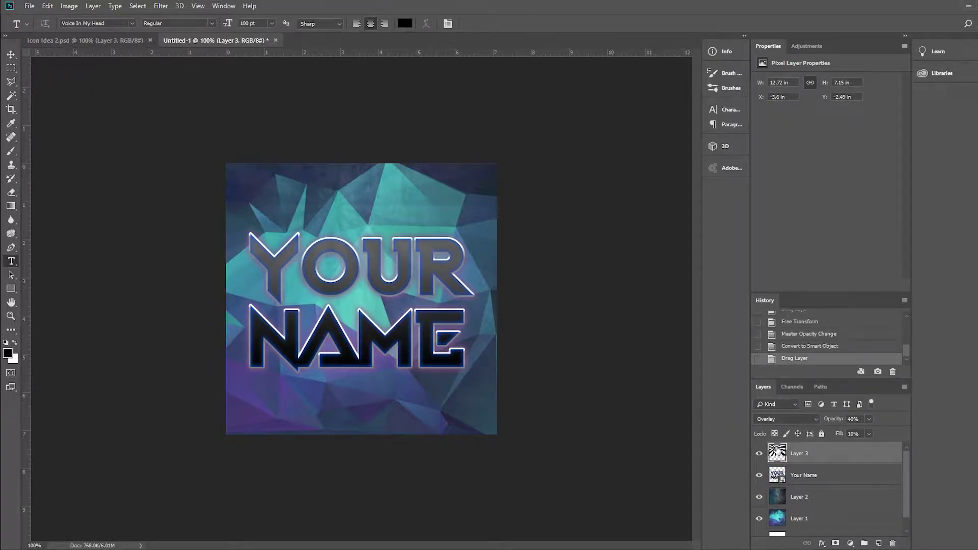
Step: Move the sunburst image on Layer 3 so it is centred and covers the canvas
{"action": "key", "text": "ctrl+t"}
{"action": "left_click_drag", "start_coordinate": [509, 343], "coordinate": [502, 367]}
{"action": "left_click", "coordinate": [480, 23]}
{"action": "key", "text": "t"}
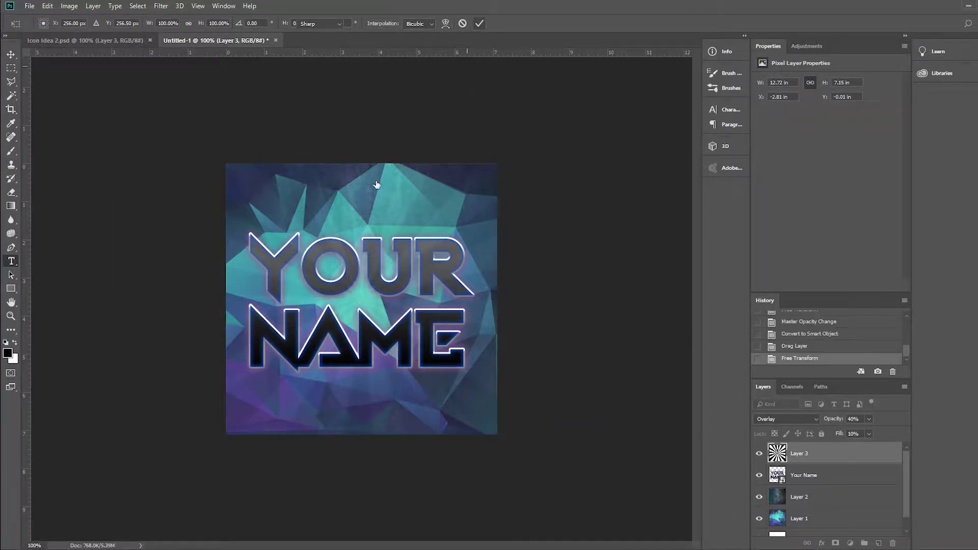
Step: Set the sunburst layer to Normal blending with 100% opacity and 100% fill
{"action": "left_click", "coordinate": [814, 418]}
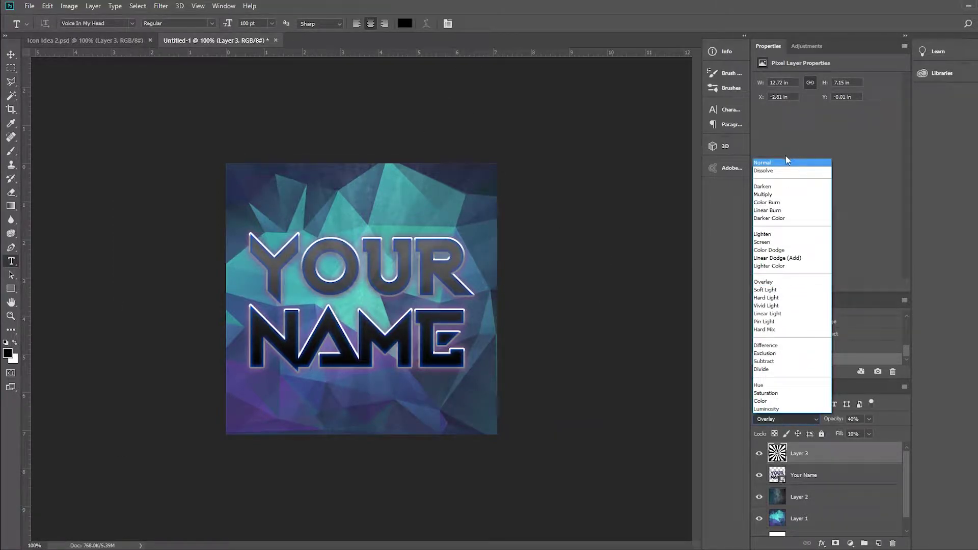
{"action": "left_click", "coordinate": [785, 161]}
{"action": "left_click_drag", "start_coordinate": [869, 418], "coordinate": [912, 410]}
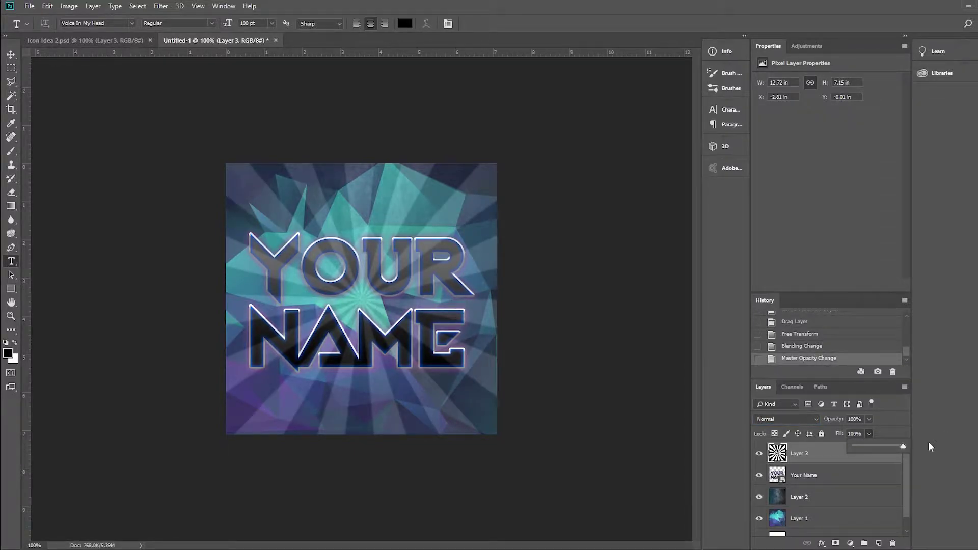
{"action": "left_click_drag", "start_coordinate": [926, 447], "coordinate": [925, 447]}
Step: Place the sunburst layer directly below the Your Name layer and set it to Overlay blending, 40% opacity and 10% fill
{"action": "left_click_drag", "start_coordinate": [811, 458], "coordinate": [812, 484]}
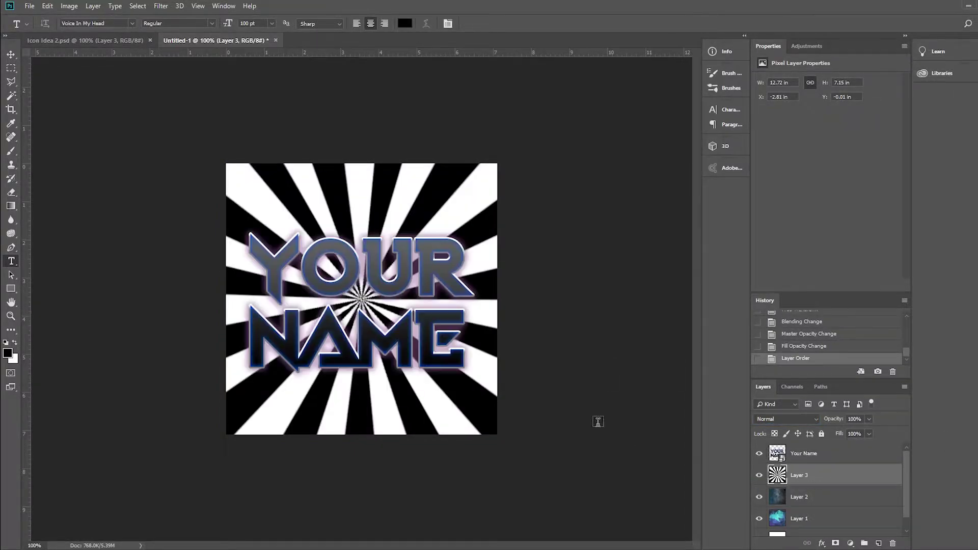
{"action": "left_click", "coordinate": [810, 418]}
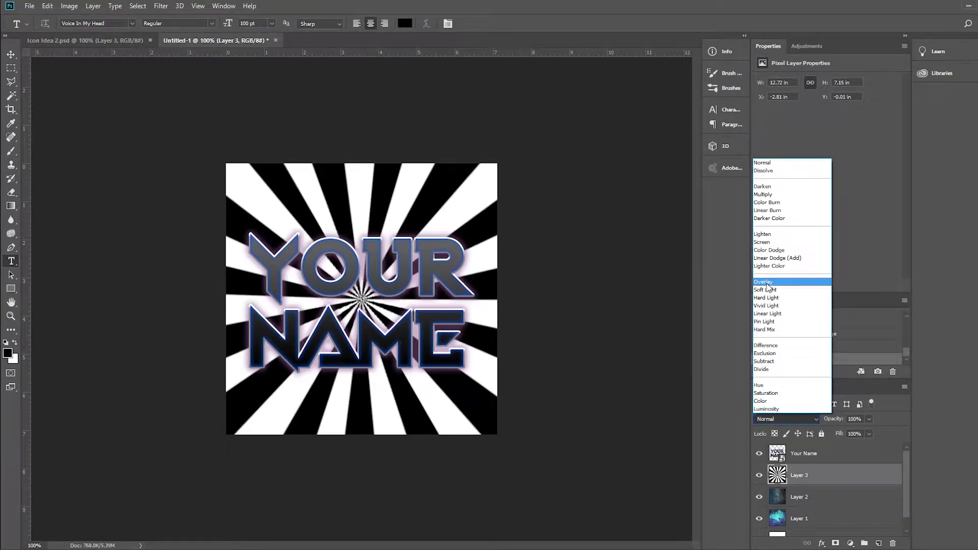
{"action": "left_click", "coordinate": [768, 283]}
{"action": "left_click", "coordinate": [869, 418]}
{"action": "left_click_drag", "start_coordinate": [871, 432], "coordinate": [827, 434]}
{"action": "left_click_drag", "start_coordinate": [842, 428], "coordinate": [840, 429]}
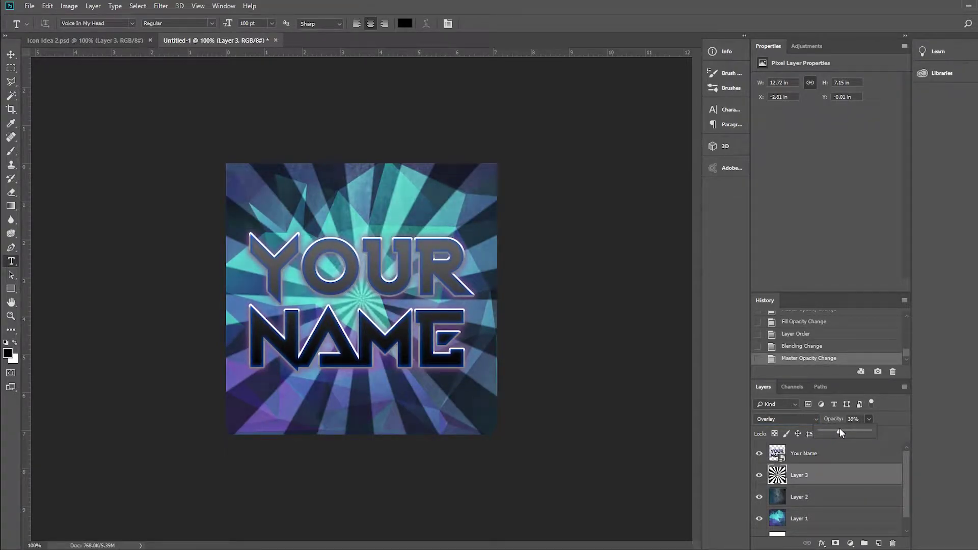
{"action": "left_click_drag", "start_coordinate": [842, 428], "coordinate": [826, 442]}
{"action": "left_click", "coordinate": [870, 433]}
{"action": "left_click", "coordinate": [853, 488]}
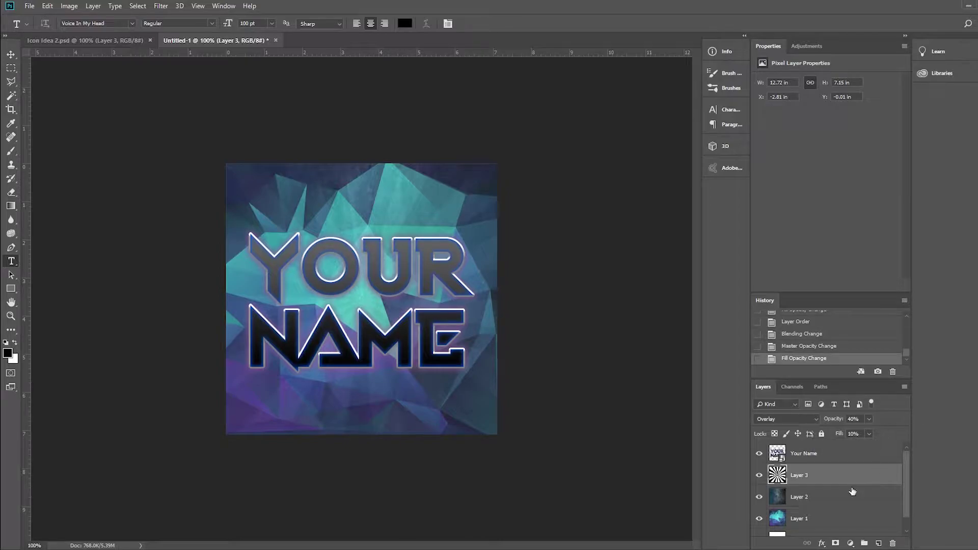
Step: Add a new empty layer between the sunburst layer and the Your Name layer
{"action": "left_click", "coordinate": [856, 462]}
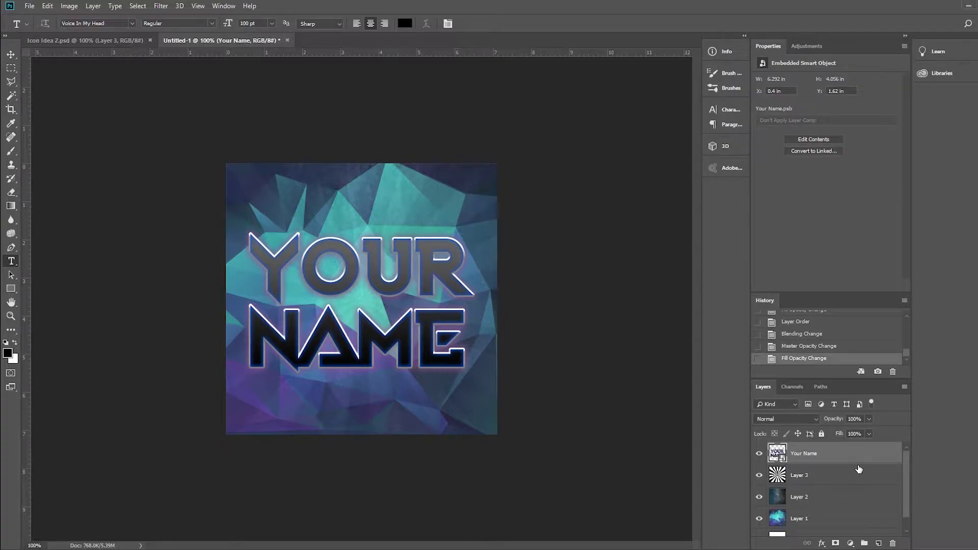
{"action": "left_click", "coordinate": [859, 484]}
{"action": "left_click", "coordinate": [879, 543]}
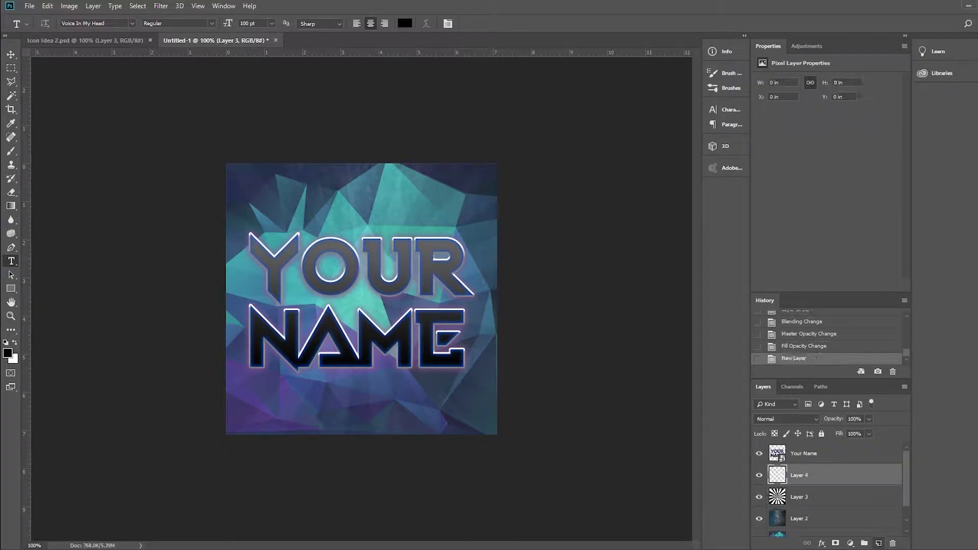
Step: Draw a reversed black-to-white radial gradient on the new layer, with its white glow starting near the canvas centre
{"action": "left_click", "coordinate": [10, 207]}
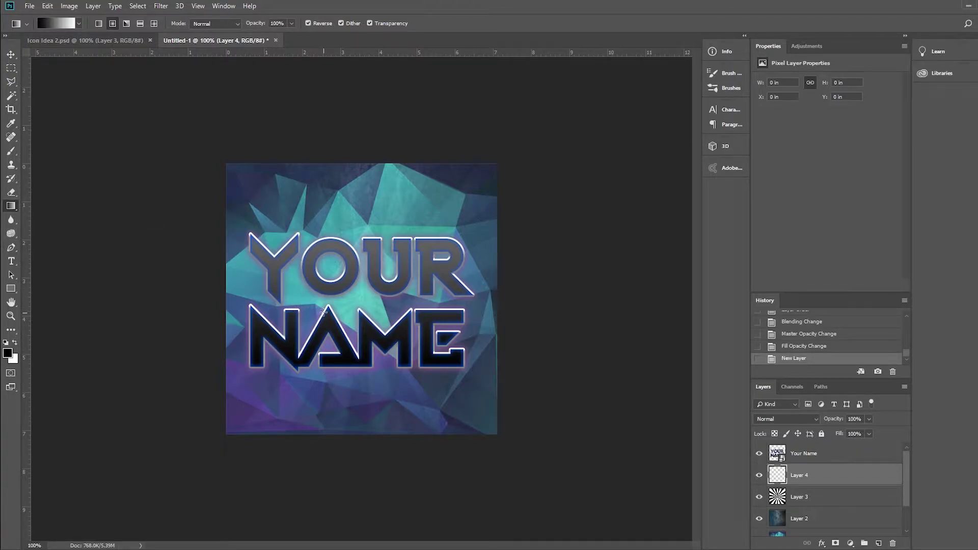
{"action": "left_click_drag", "start_coordinate": [303, 297], "coordinate": [402, 305]}
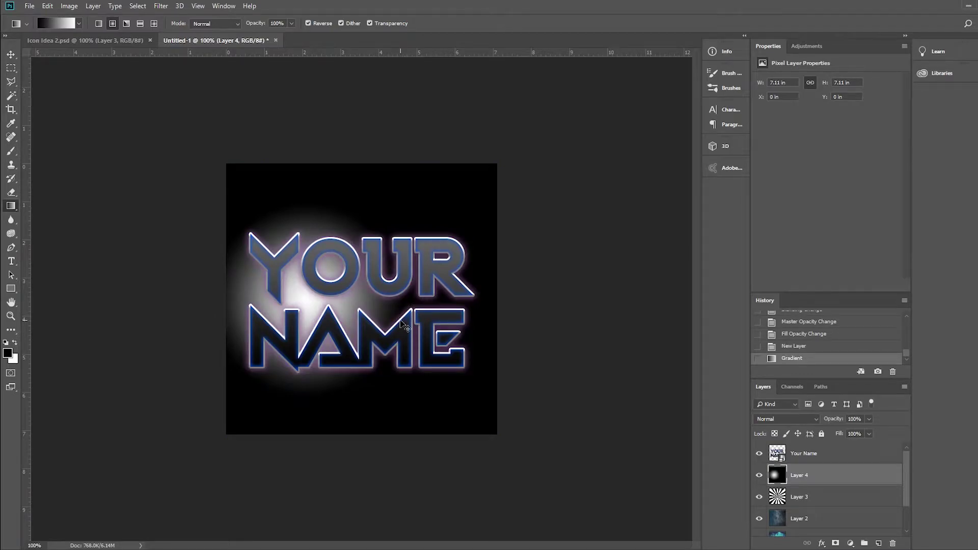
{"action": "key", "text": "ctrl+z"}
{"action": "left_click_drag", "start_coordinate": [322, 305], "coordinate": [410, 305]}
Step: Scale the gradient layer to about 170% with its glow centred behind the text, and set its blending mode to Soft Light
{"action": "key", "text": "ctrl+t"}
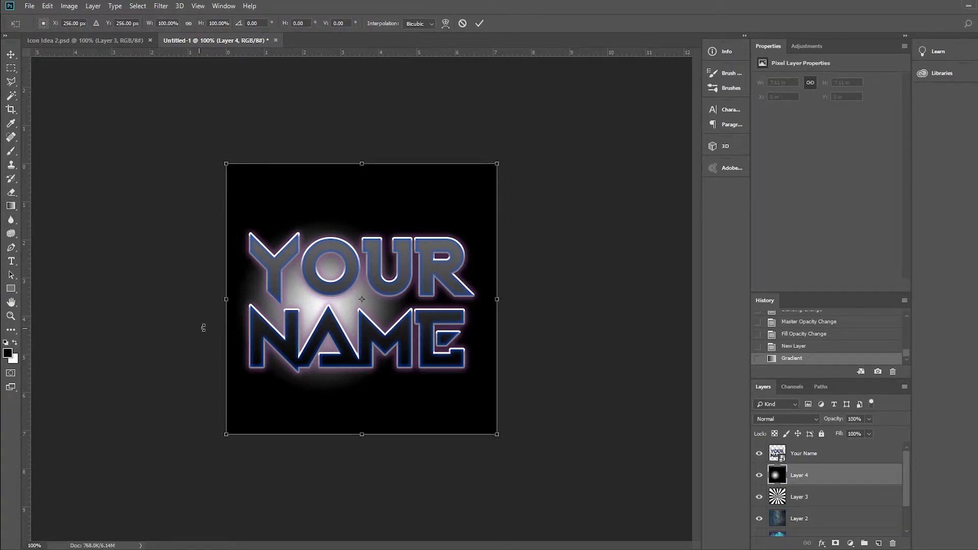
{"action": "left_click_drag", "start_coordinate": [496, 163], "coordinate": [557, 104]}
{"action": "left_click_drag", "start_coordinate": [515, 183], "coordinate": [565, 175]}
{"action": "left_click_drag", "start_coordinate": [609, 95], "coordinate": [652, 64]}
{"action": "left_click_drag", "start_coordinate": [500, 138], "coordinate": [519, 131]}
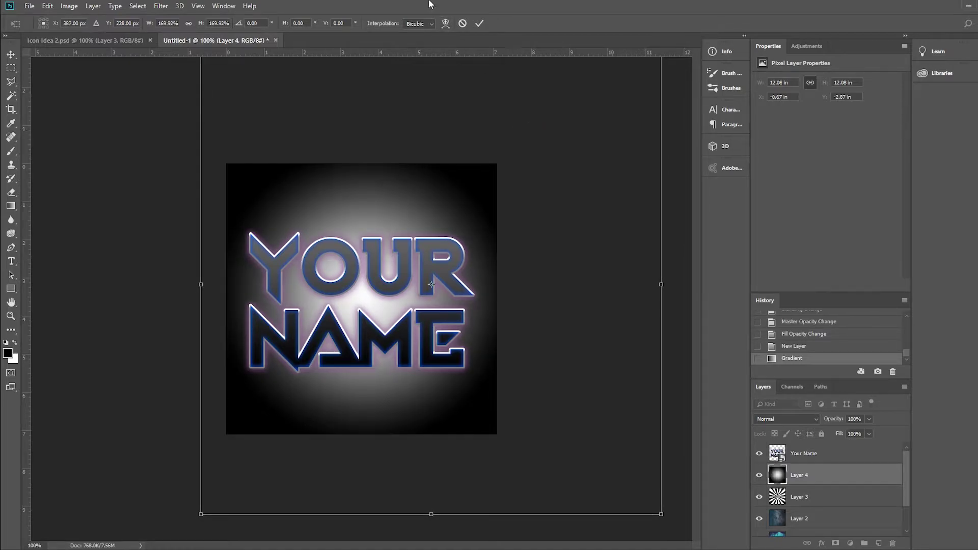
{"action": "left_click", "coordinate": [479, 24]}
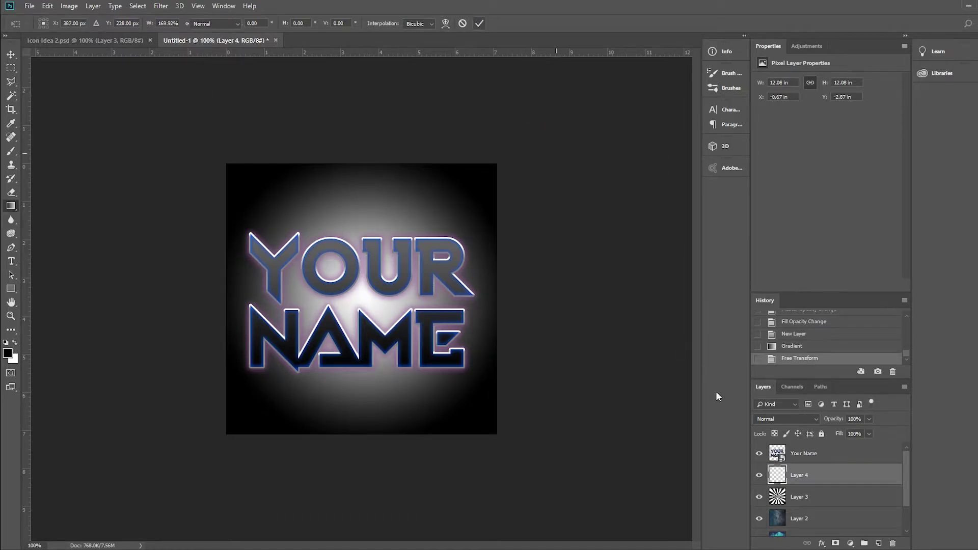
{"action": "left_click", "coordinate": [779, 418]}
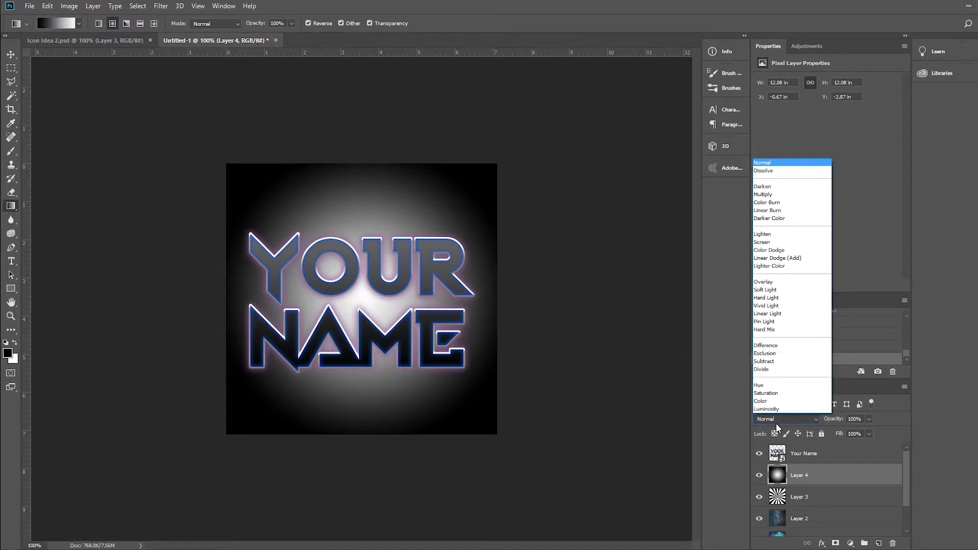
{"action": "left_click", "coordinate": [770, 290]}
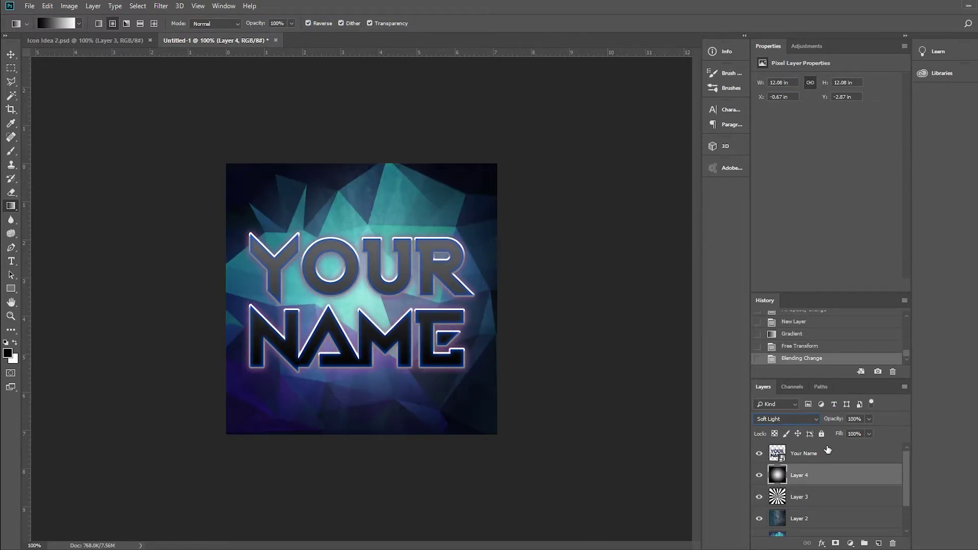
Step: Add a Hue/Saturation adjustment layer above the Your Name layer with hue -180, saturation +32 and lightness +6
{"action": "left_click", "coordinate": [828, 451]}
{"action": "left_click", "coordinate": [850, 543]}
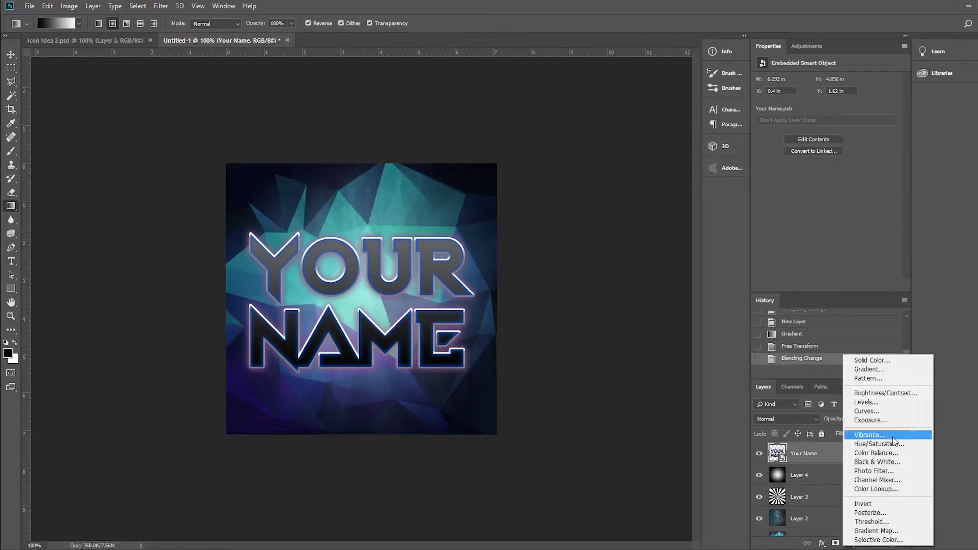
{"action": "left_click", "coordinate": [866, 444]}
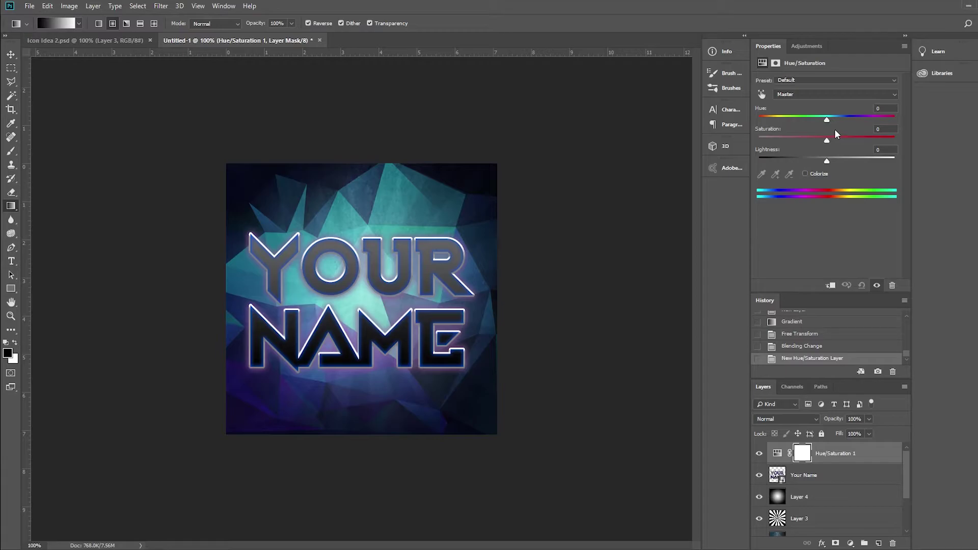
{"action": "left_click_drag", "start_coordinate": [812, 121], "coordinate": [689, 117]}
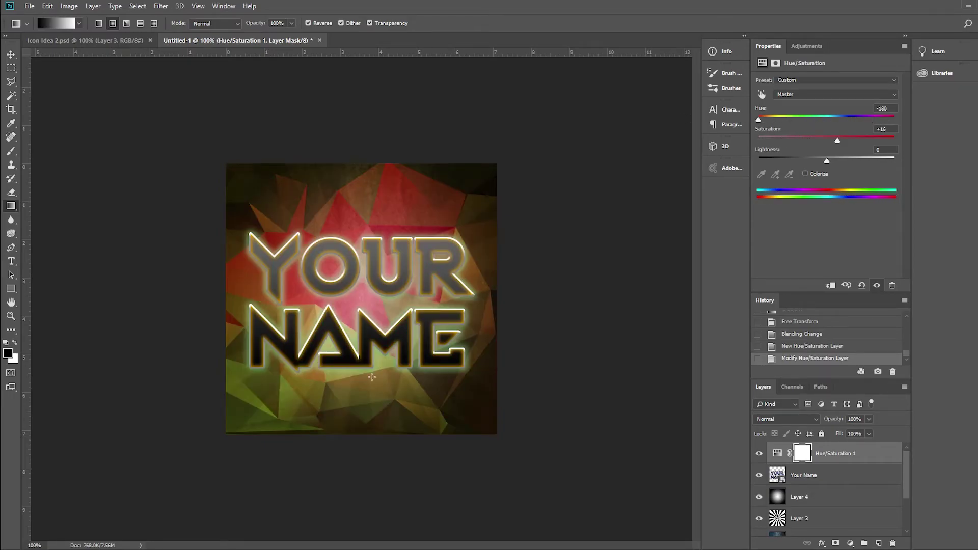
{"action": "mouse_move", "coordinate": [854, 142]}
{"action": "left_mouse_down"}
{"action": "mouse_move", "coordinate": [893, 140]}
{"action": "mouse_move", "coordinate": [859, 137]}
{"action": "left_mouse_up"}
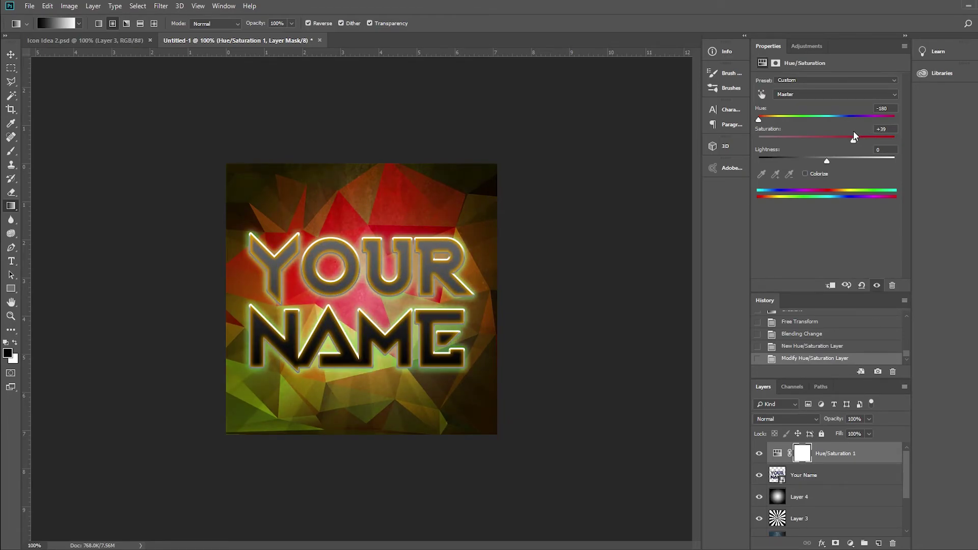
{"action": "mouse_move", "coordinate": [827, 161]}
{"action": "left_mouse_down"}
{"action": "mouse_move", "coordinate": [810, 162]}
{"action": "mouse_move", "coordinate": [842, 166]}
{"action": "mouse_move", "coordinate": [832, 172]}
{"action": "left_mouse_up"}
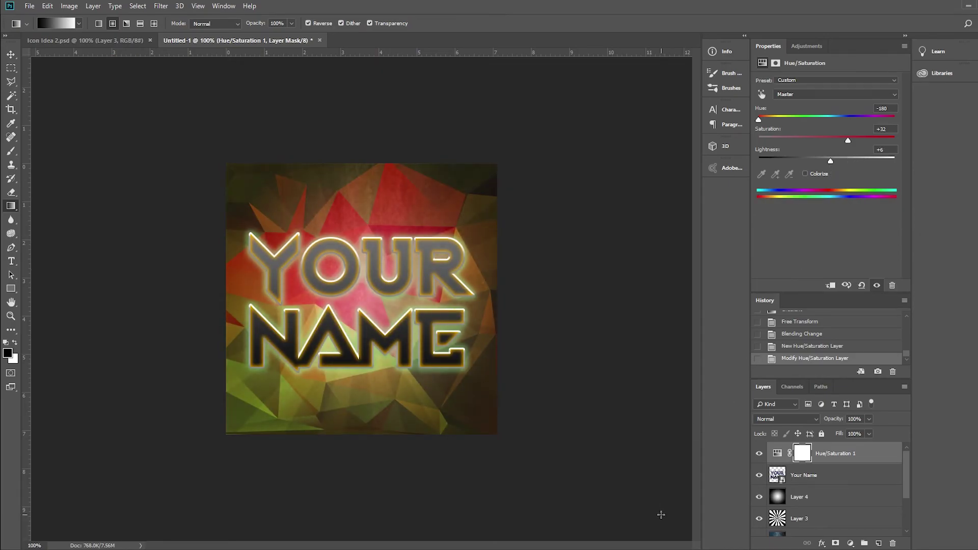